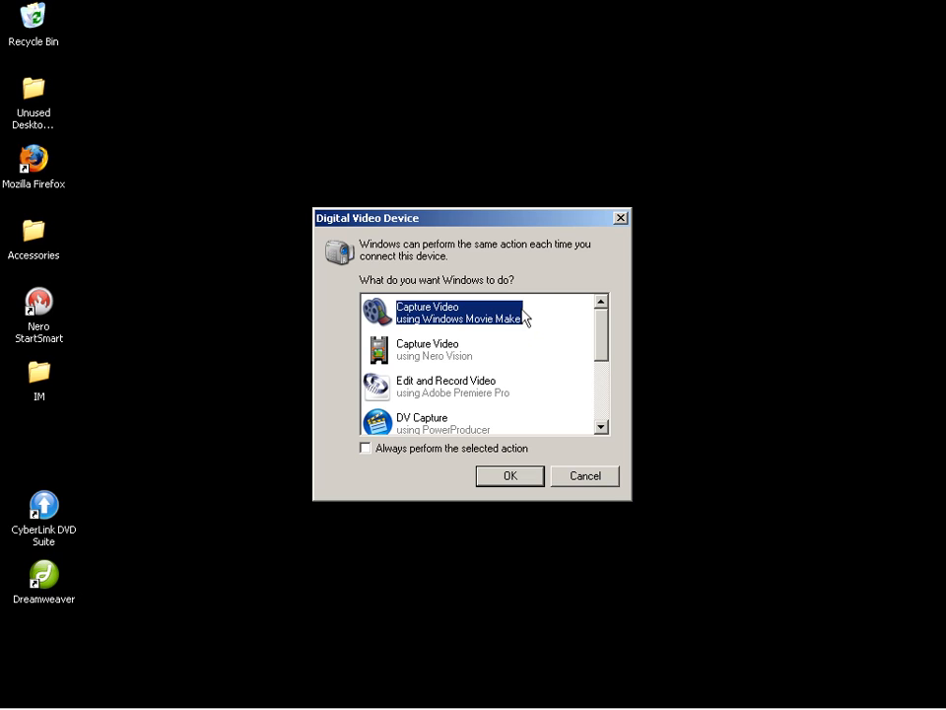
Choose to edit and record video using Adobe Premiere Pro for the connected digital video device.
left_click(472, 351)
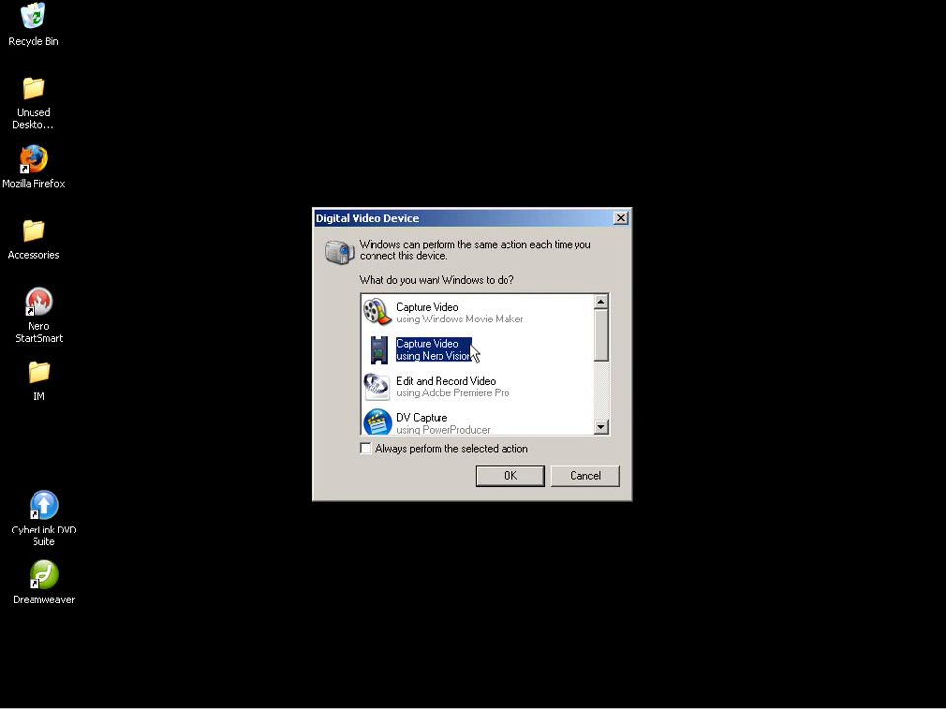
left_click(505, 390)
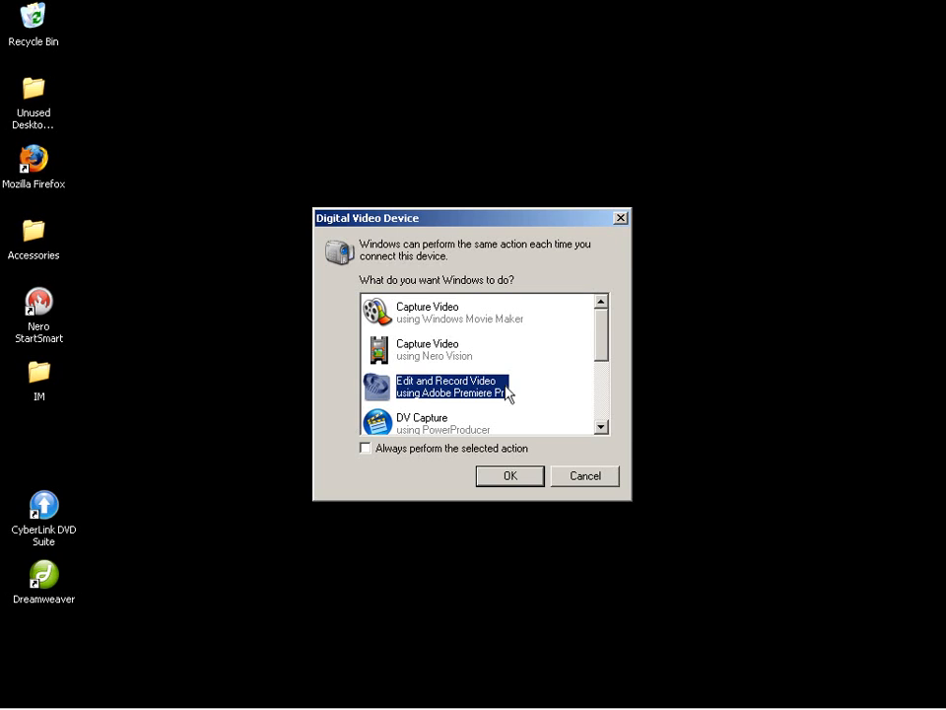
double_click(505, 390)
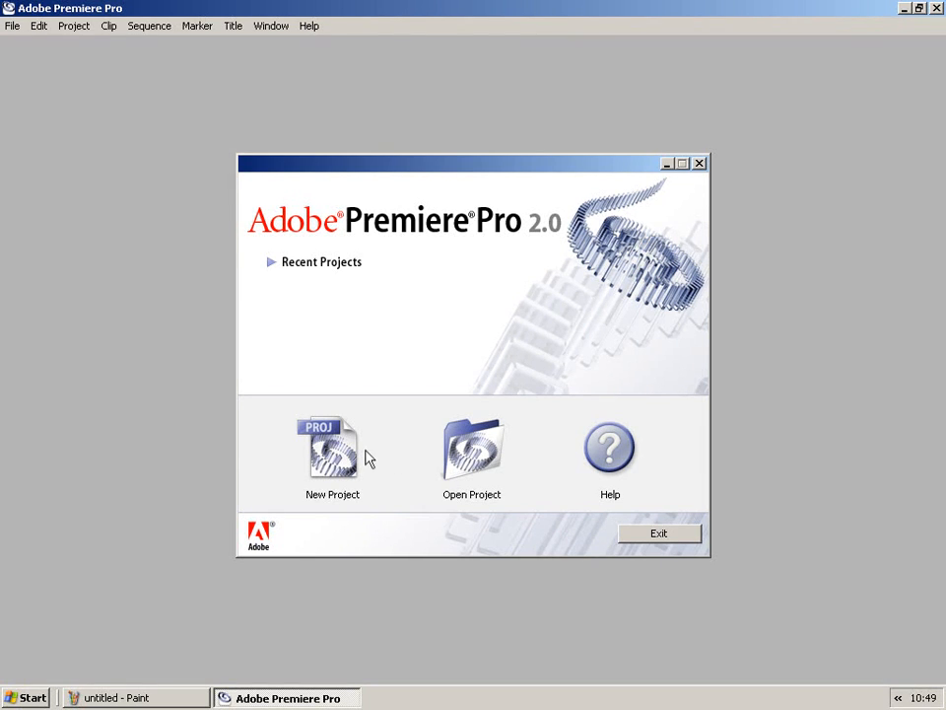
Start a new project and select the DV - PAL Standard 48kHz preset.
left_click(333, 449)
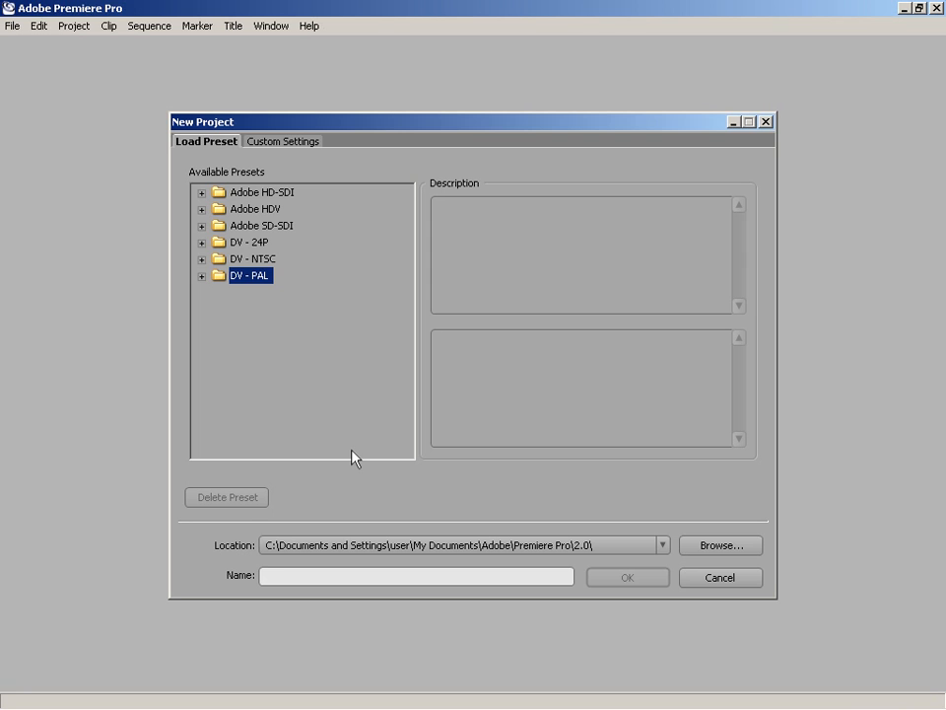
left_click(263, 143)
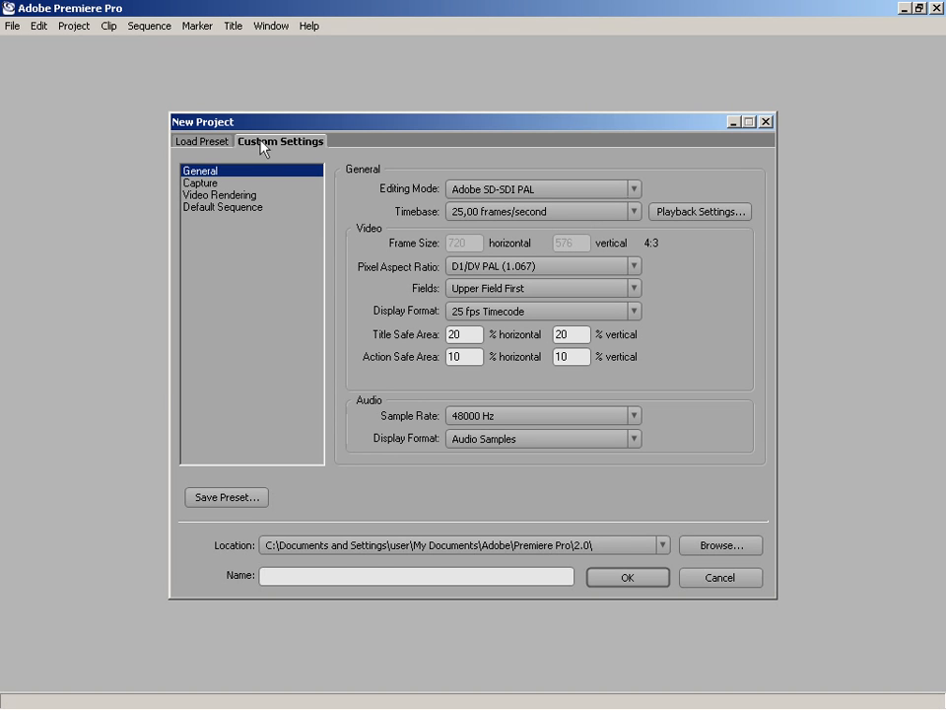
left_click(233, 143)
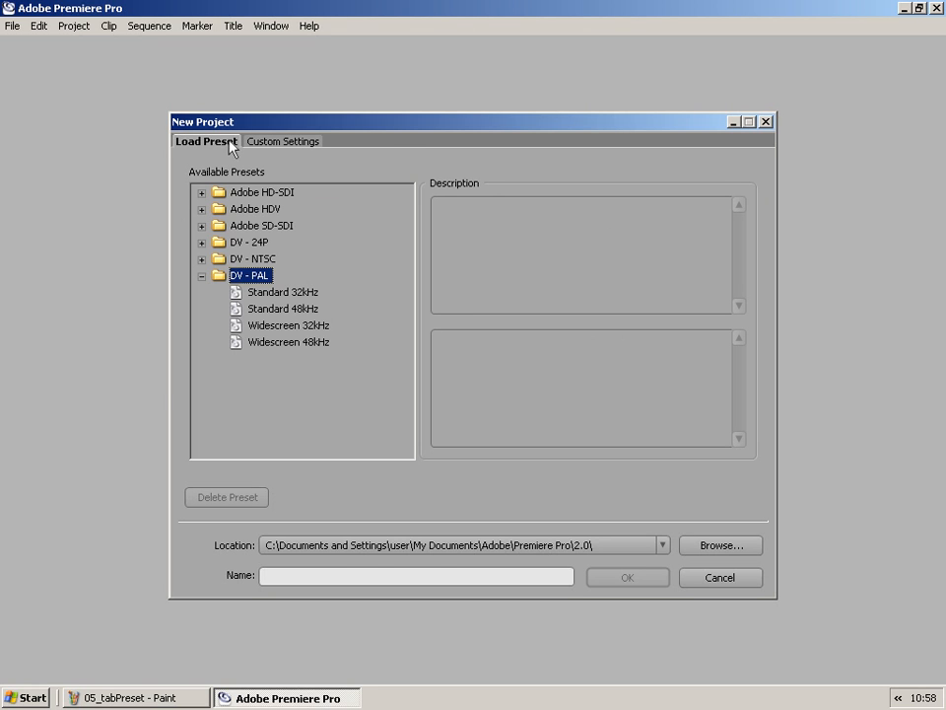
left_click(275, 310)
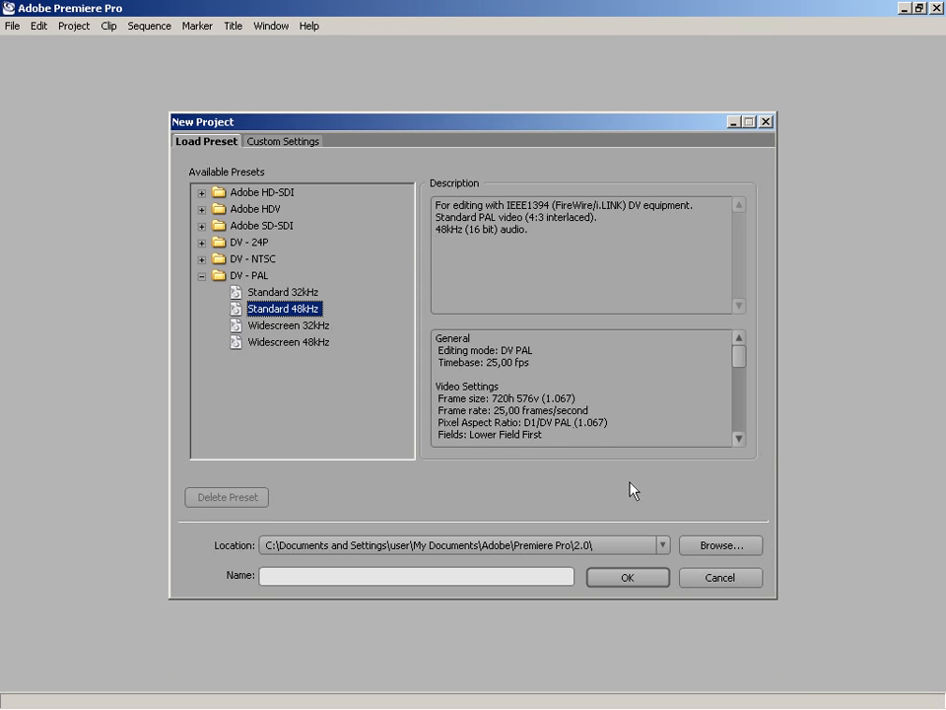
Create a folder named _tenisMeja on Local Disk (D:) as the project location, and create the project there with the name latihan.
left_click(702, 548)
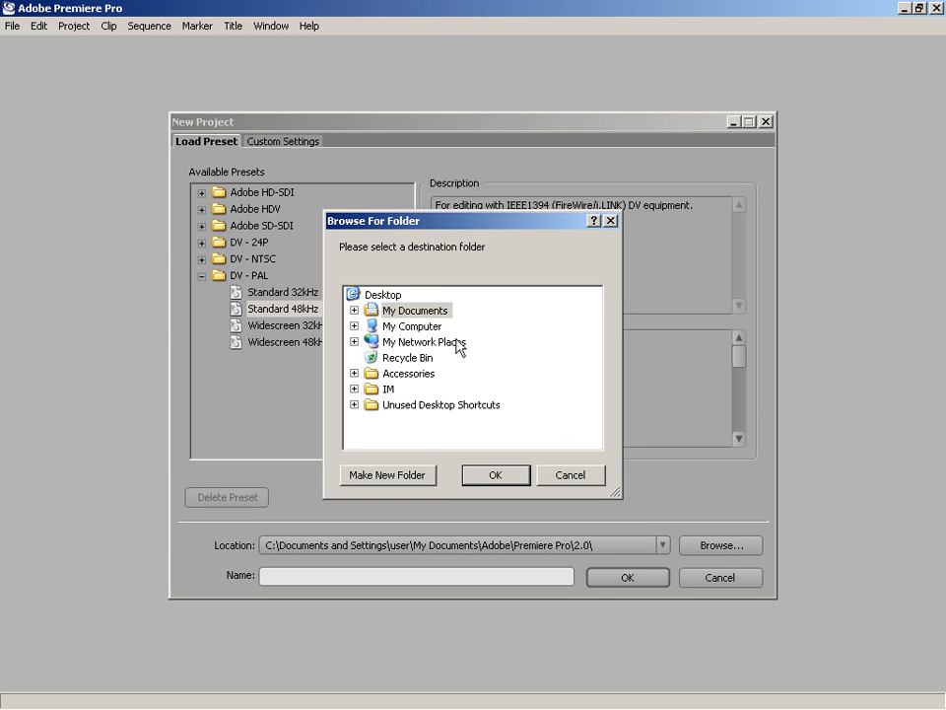
double_click(434, 326)
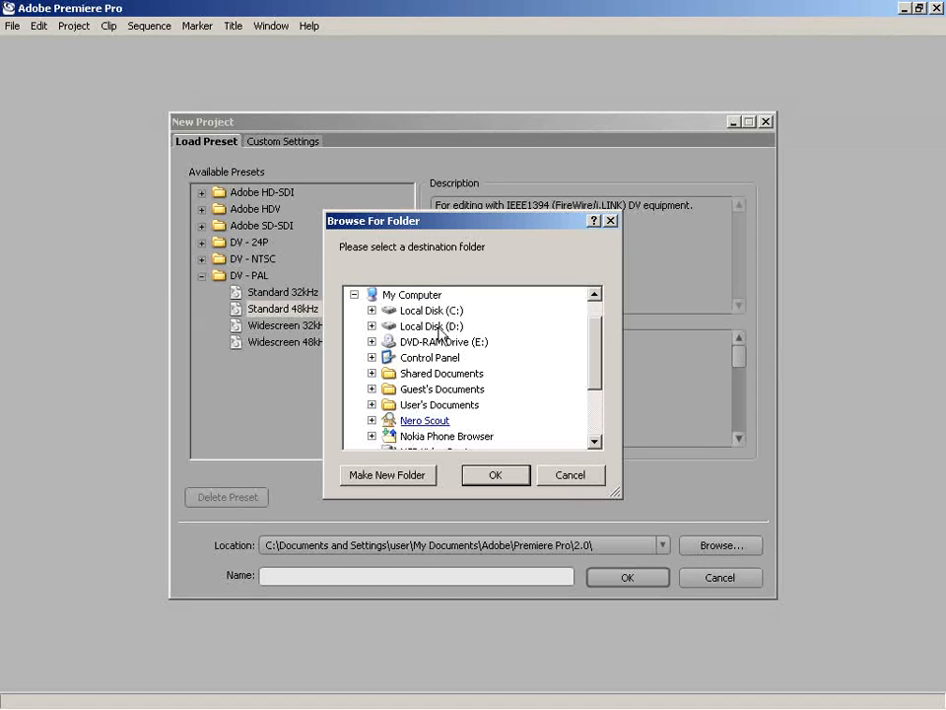
double_click(438, 328)
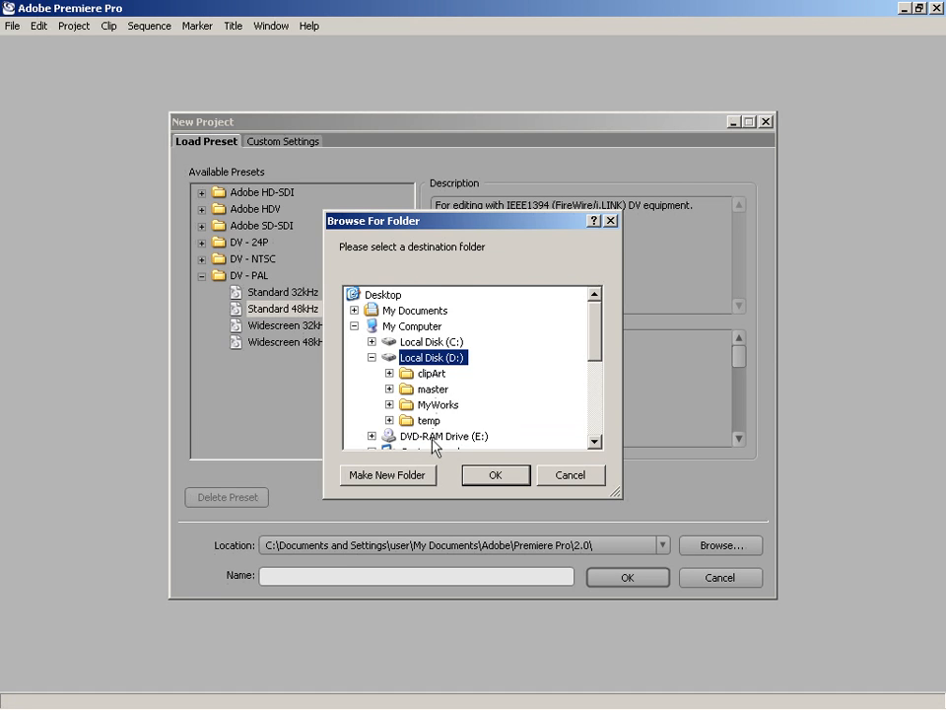
left_click(430, 475)
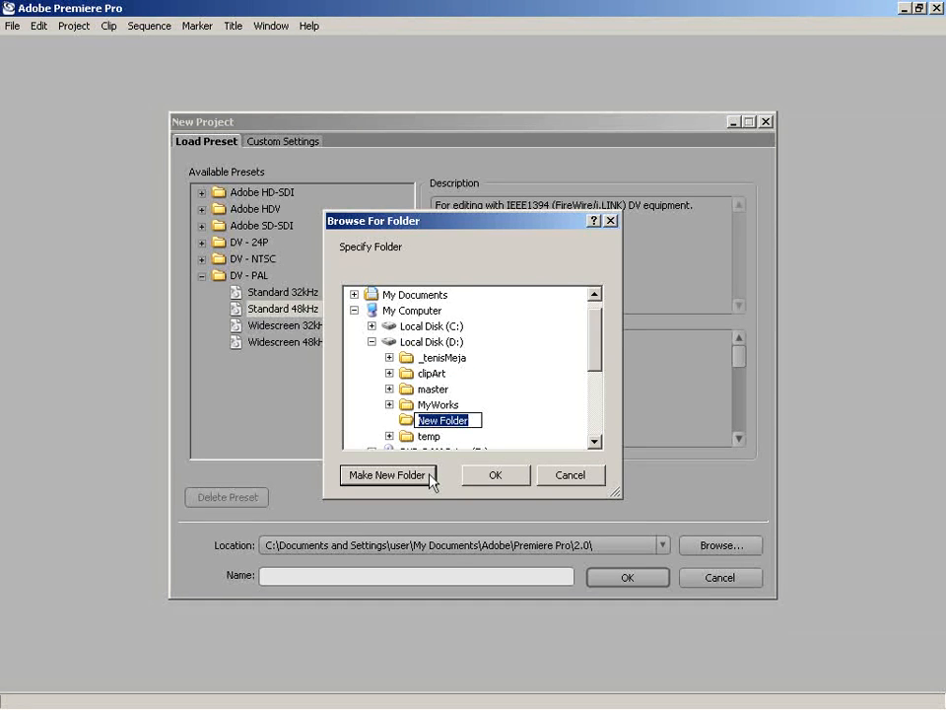
type("_tenisMeja")
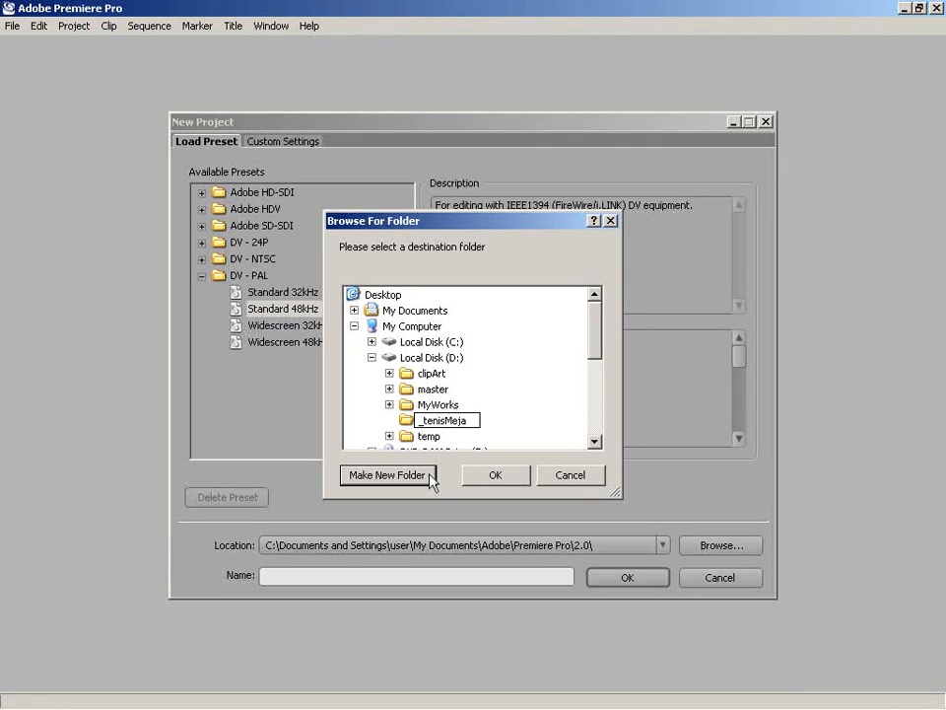
key("Return")
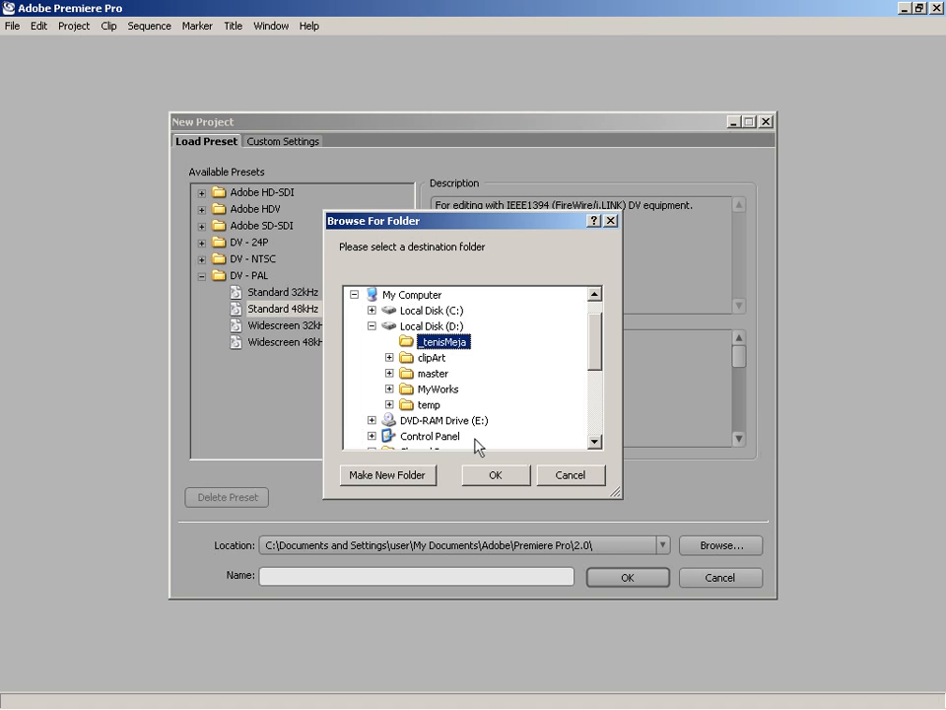
left_click(512, 478)
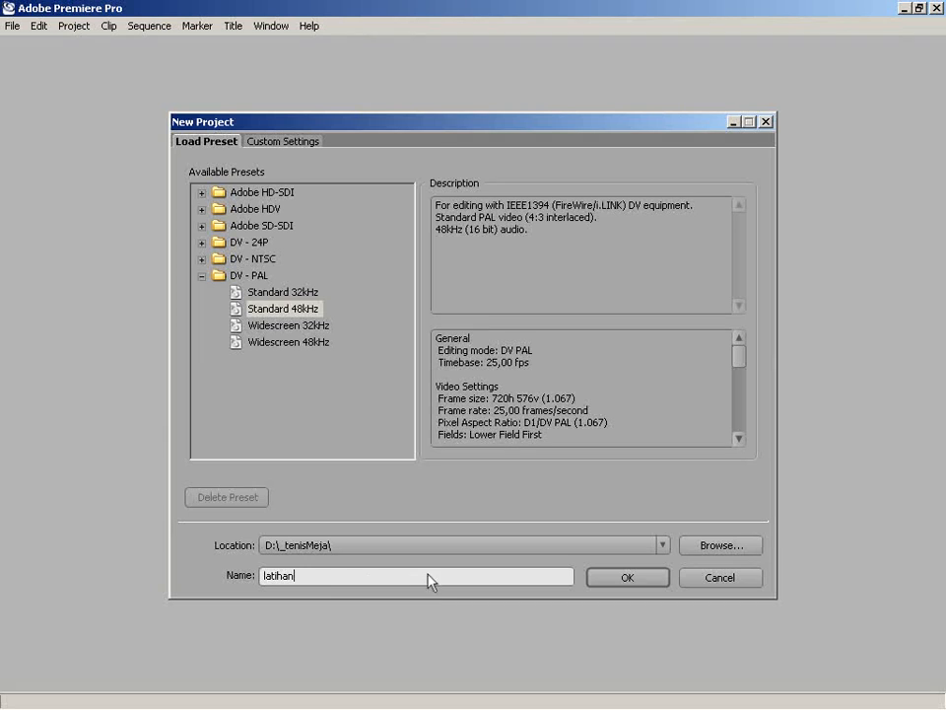
left_click(604, 577)
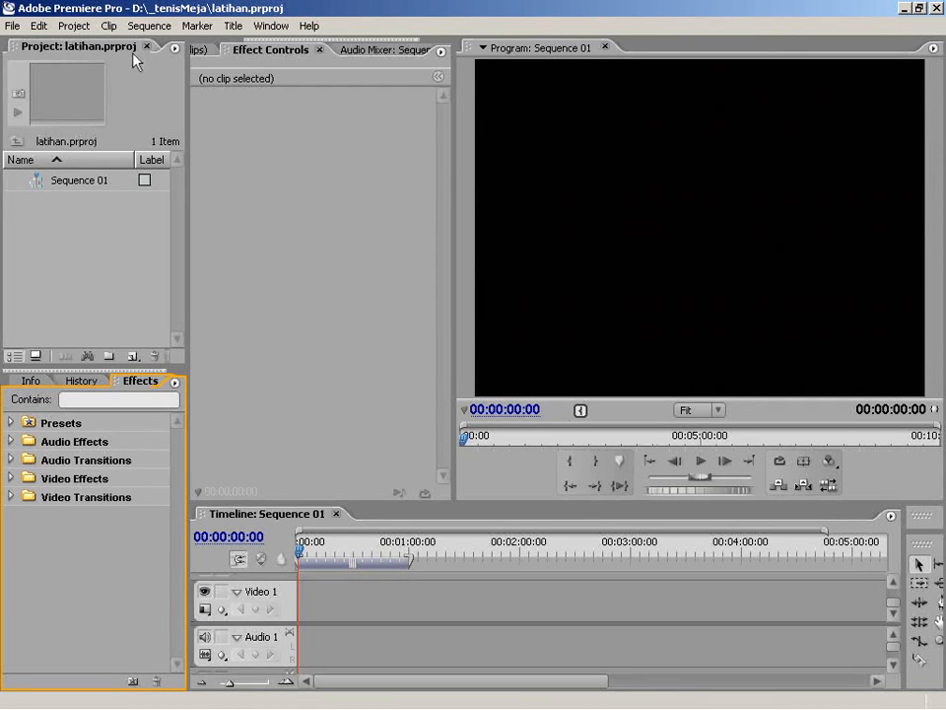
Open the Capture window, name the tape Kaset 01 and the clip Klip Pimpong, and enable Scene Detect.
left_click(12, 26)
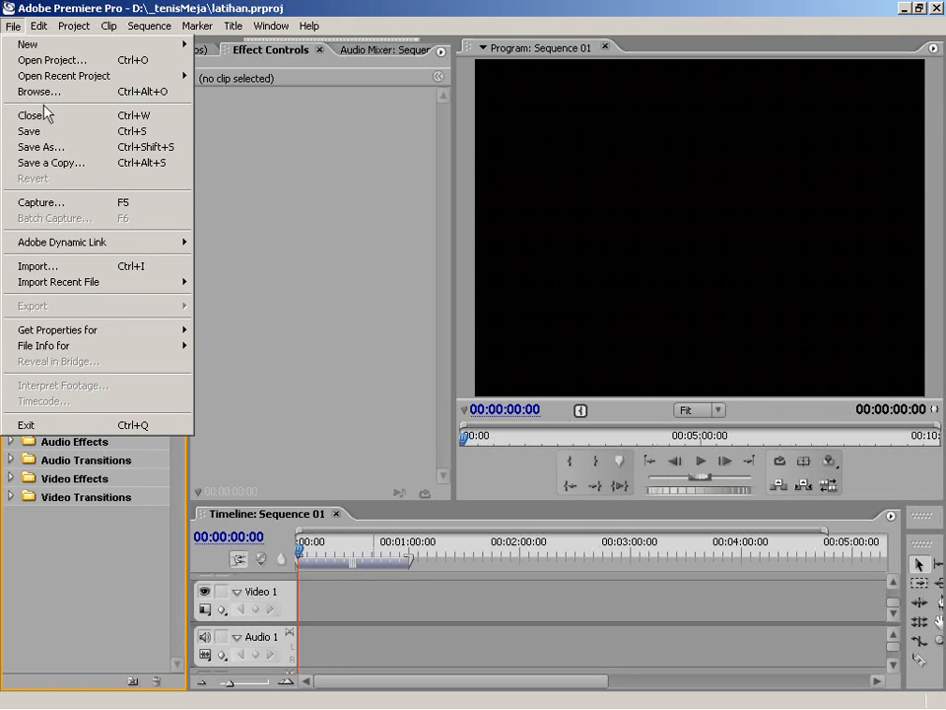
left_click(80, 203)
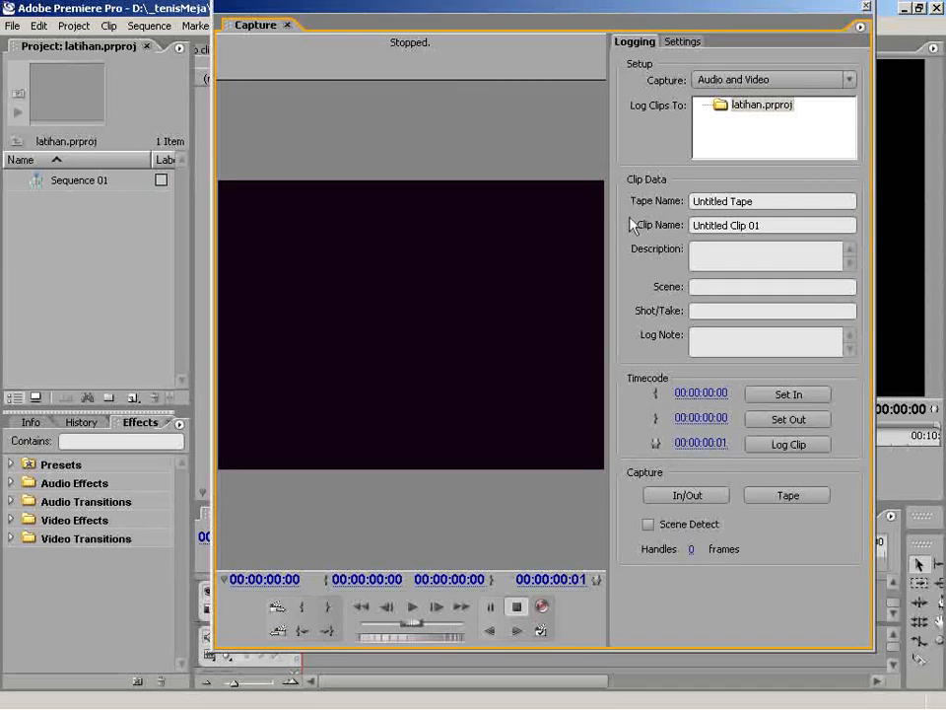
left_click(714, 203)
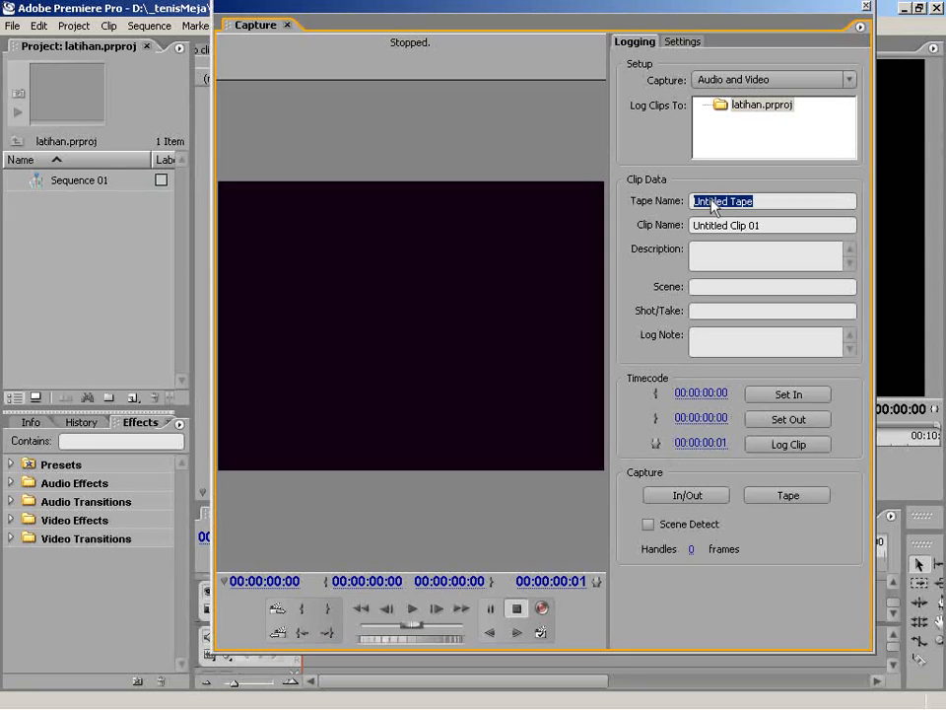
type("Kaset 01")
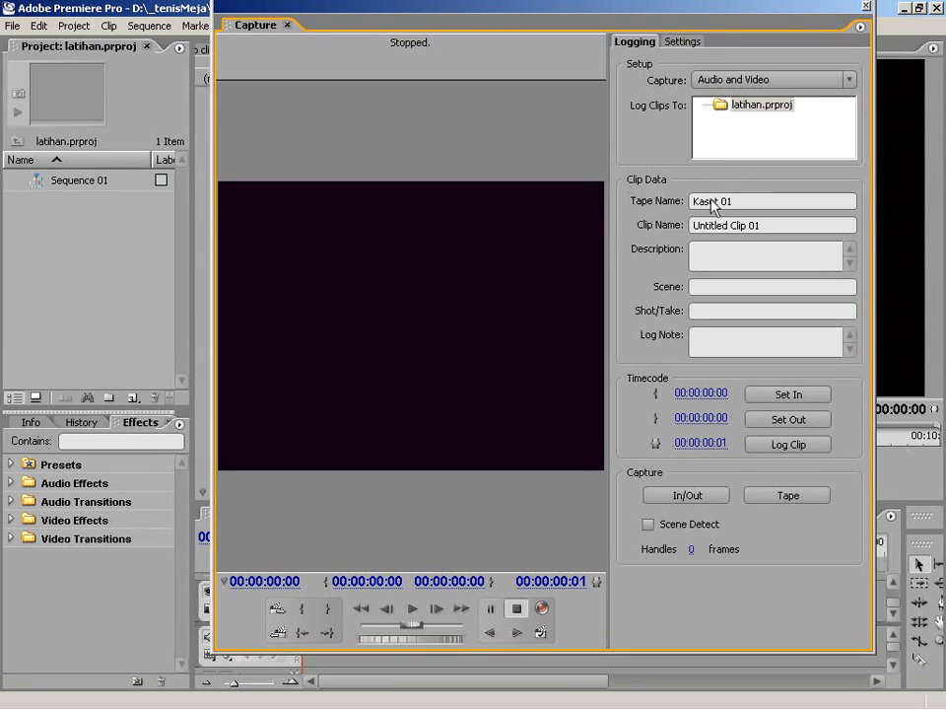
left_click(729, 227)
type("Klip Pimpong")
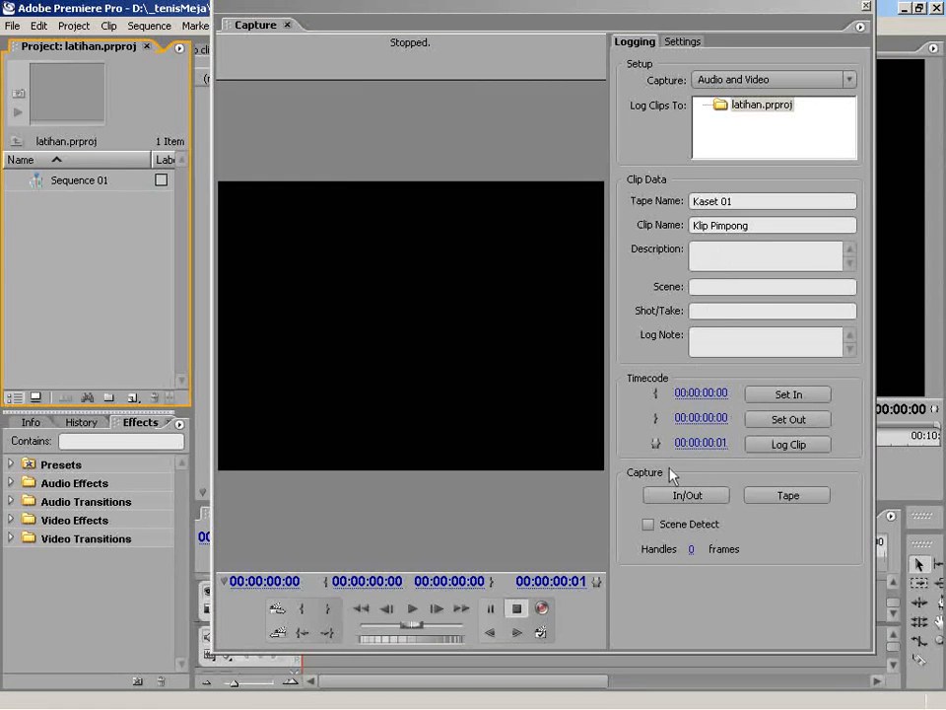
left_click(651, 527)
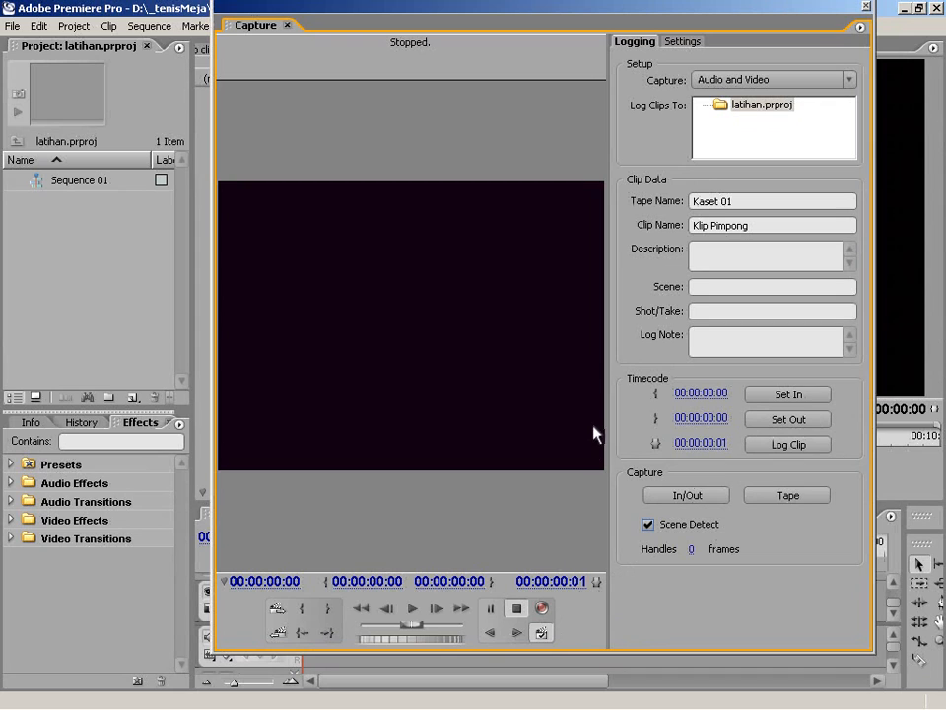
Create a folder named file transfer inside D:\_tenisMeja and set it as the capture location for both video and audio.
left_click(666, 44)
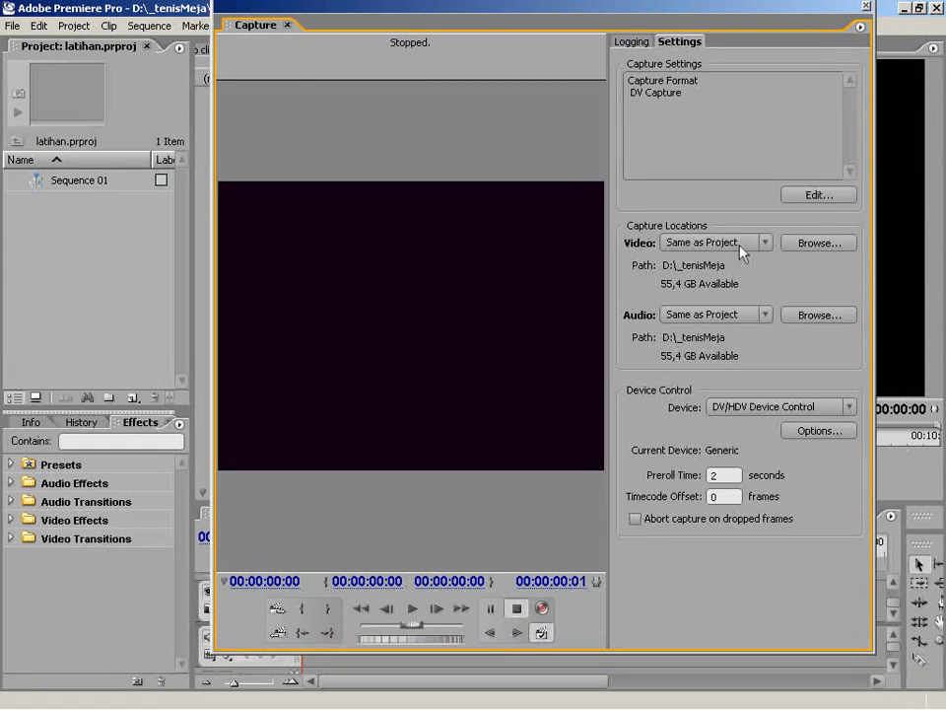
left_click(765, 243)
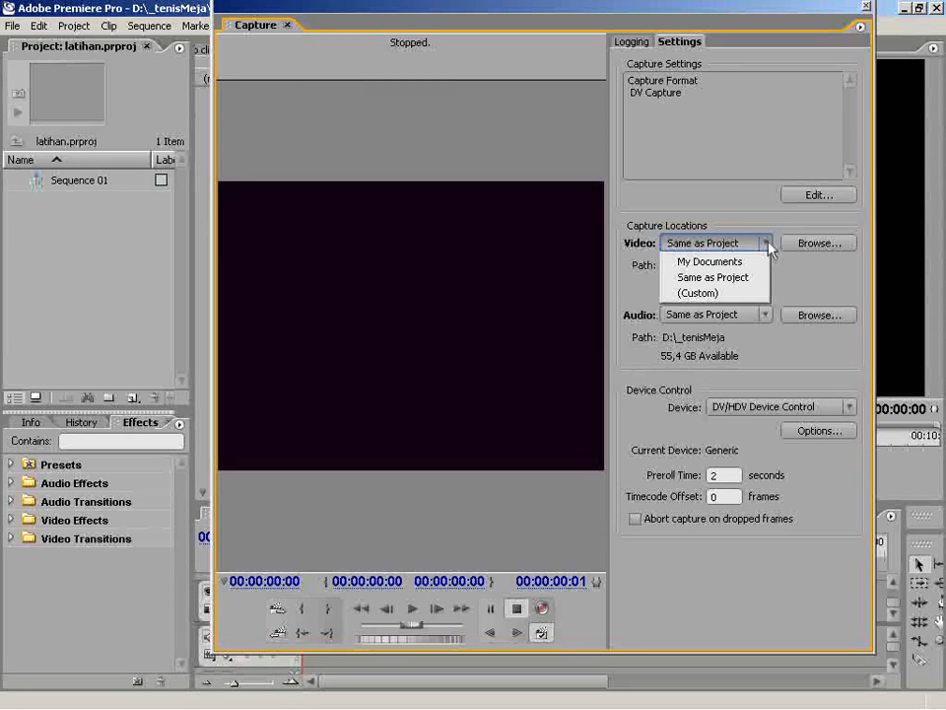
left_click(791, 243)
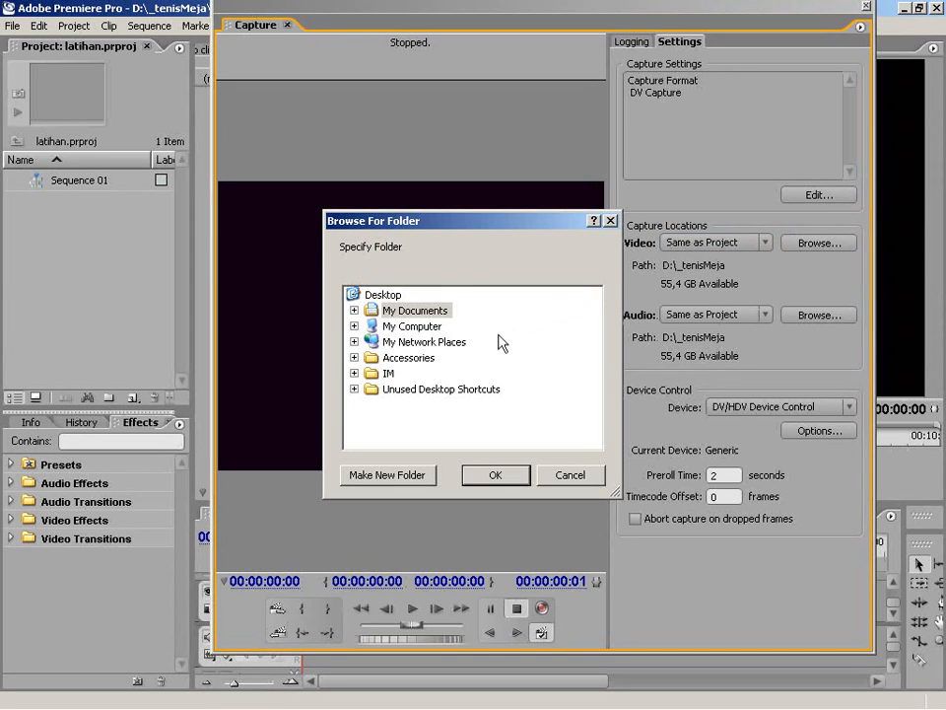
left_click(429, 327)
double_click(430, 342)
double_click(430, 359)
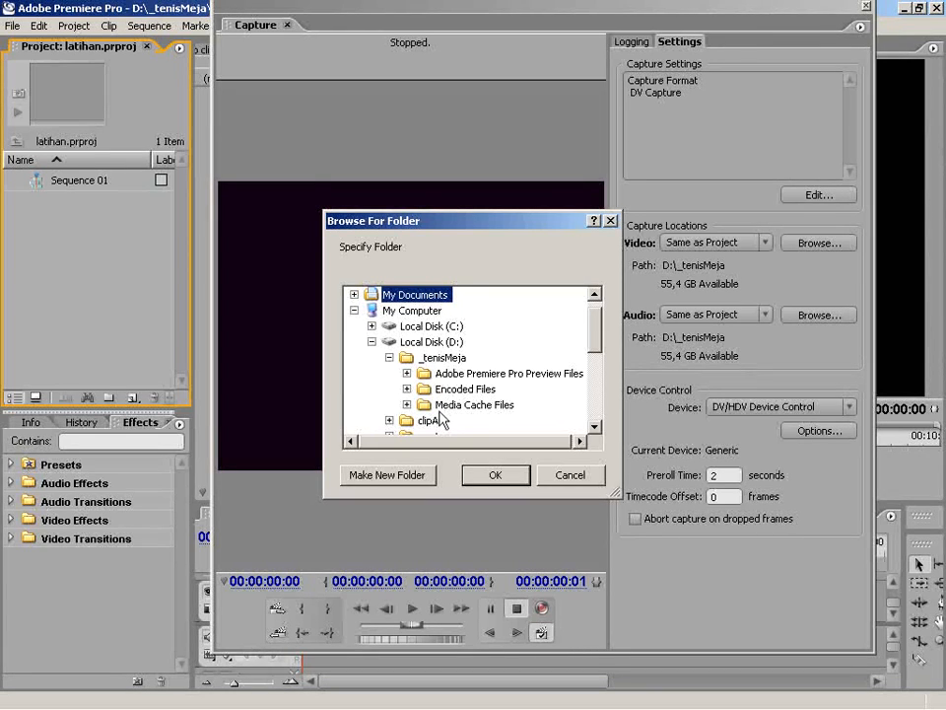
left_click(439, 357)
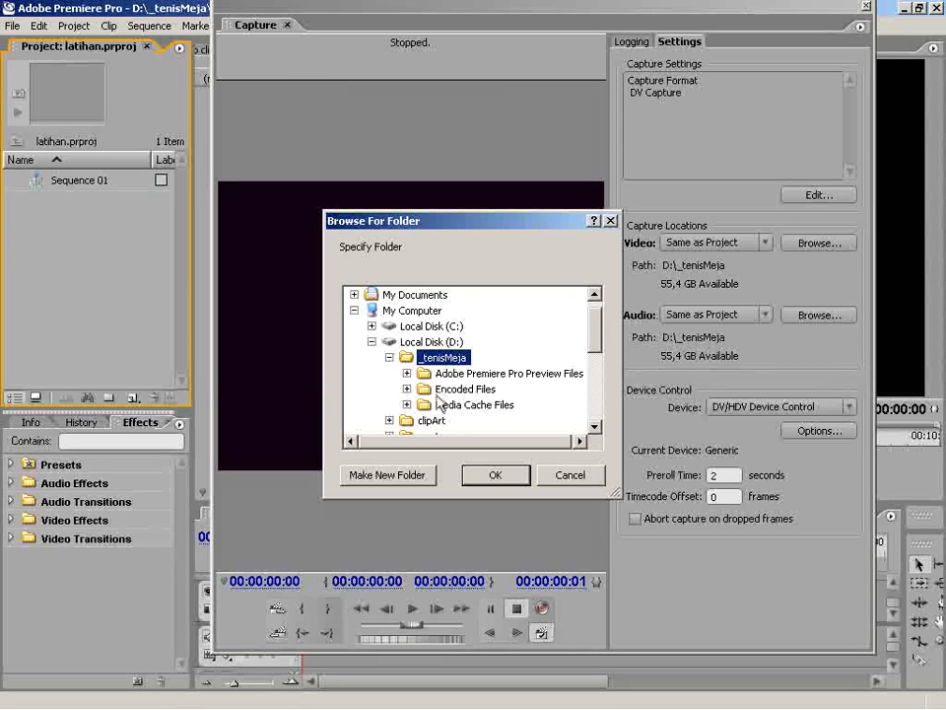
left_click(431, 475)
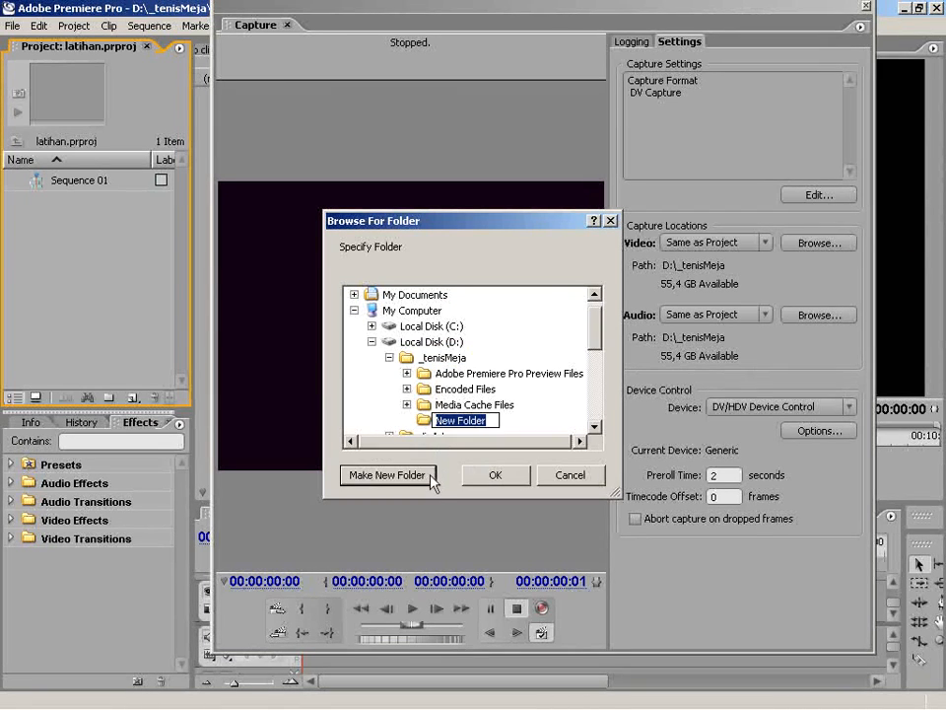
type("file transfer")
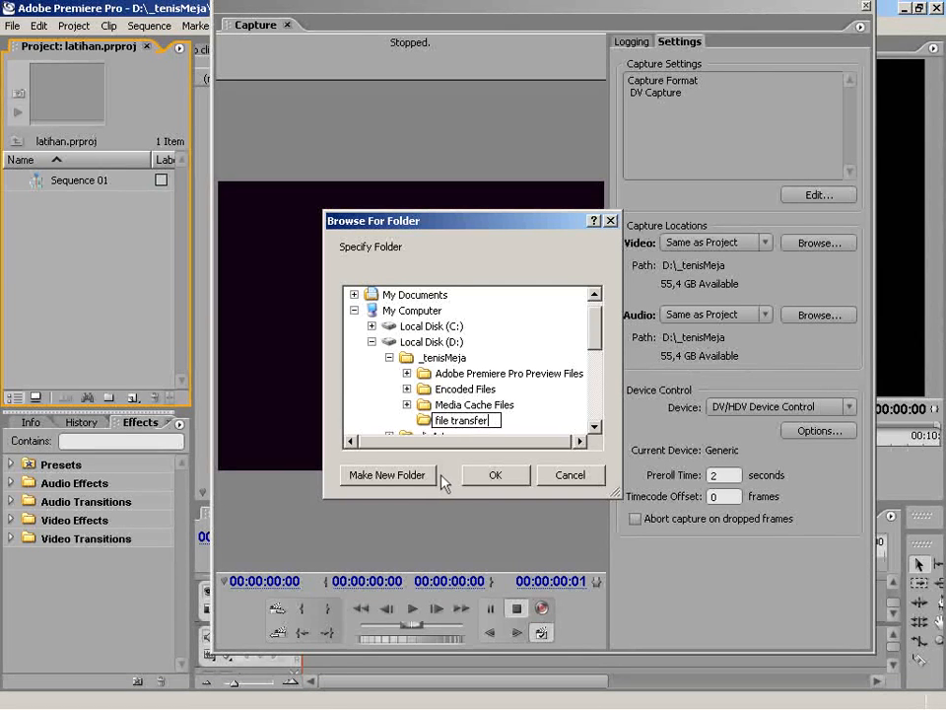
left_click(493, 475)
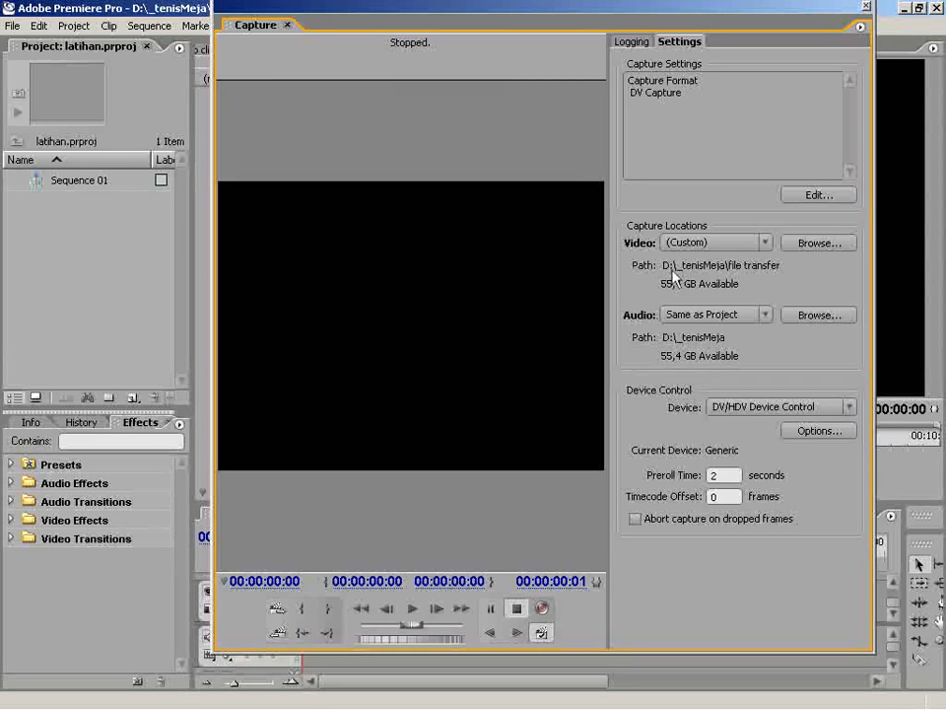
left_click(783, 310)
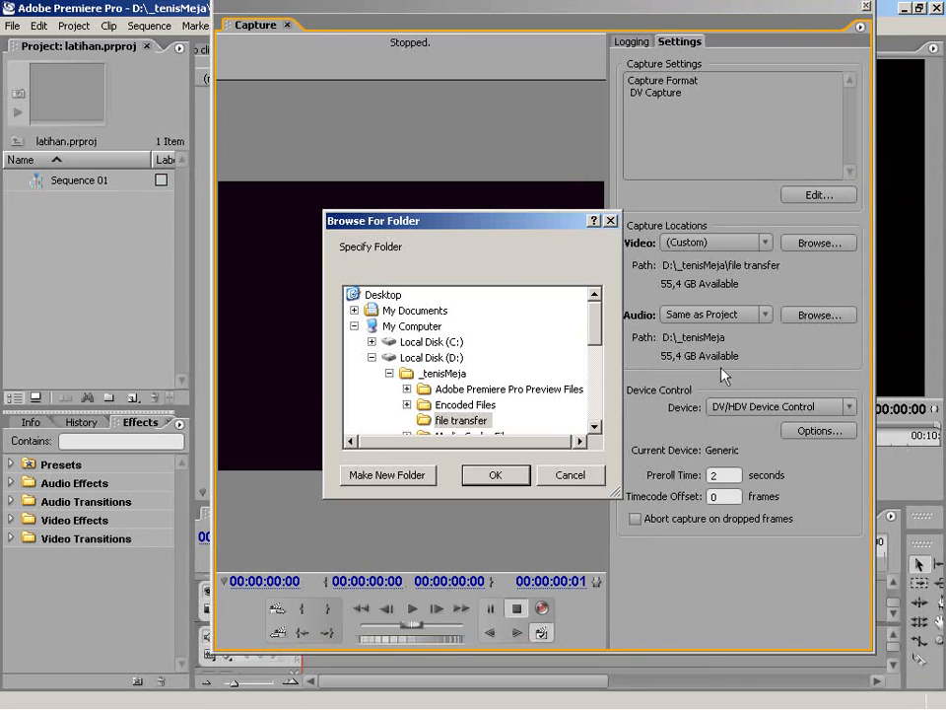
left_click(496, 476)
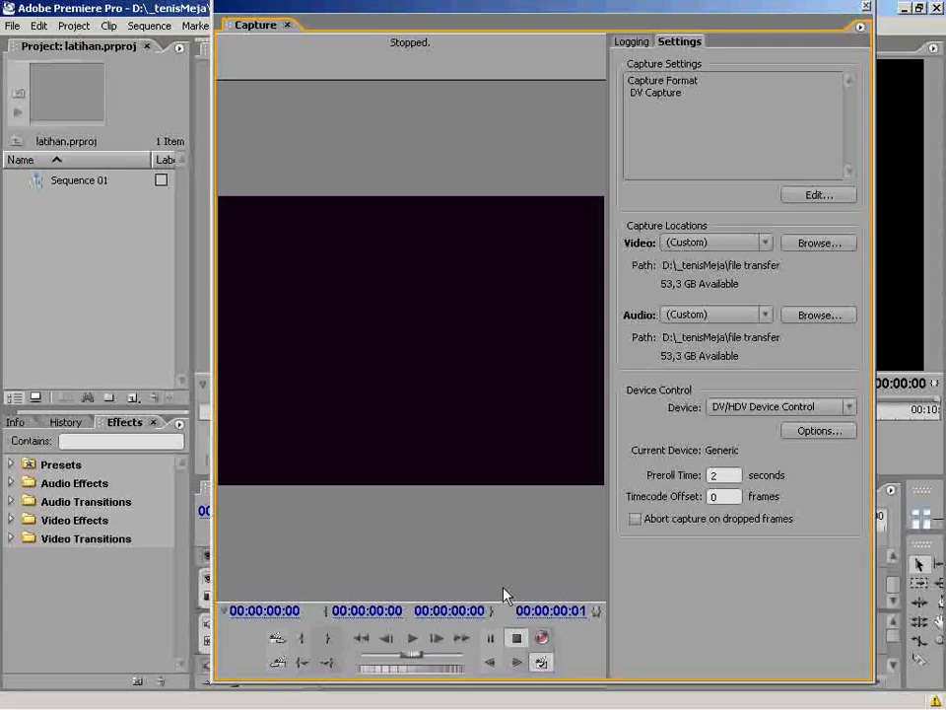
Play the tape and record its footage as scene clips, stopping after the ninth clip begins, and close the Capture window.
left_click(414, 639)
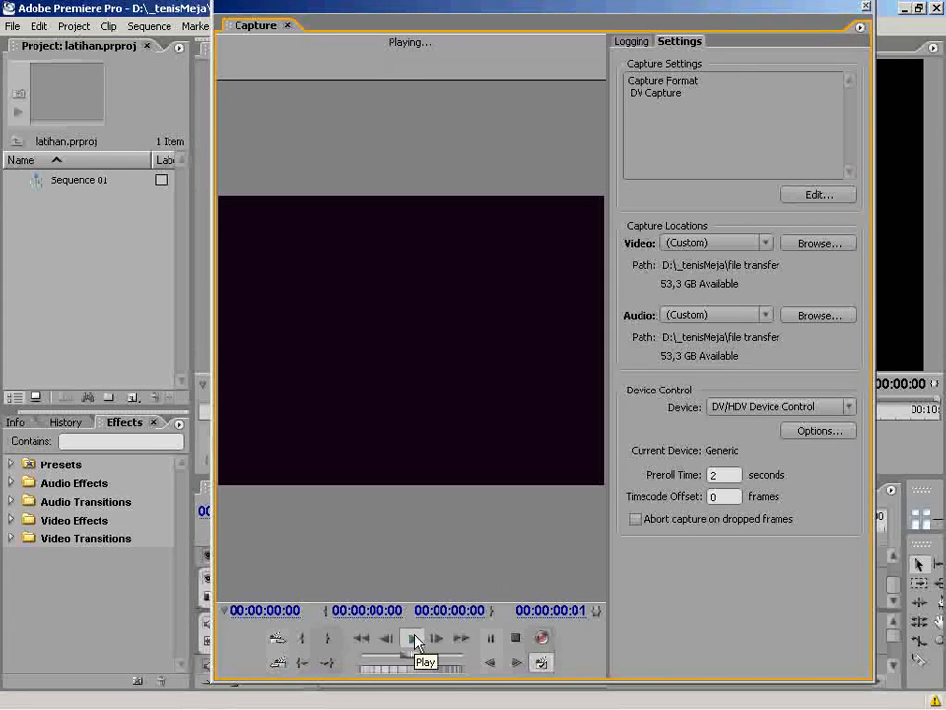
left_click(542, 639)
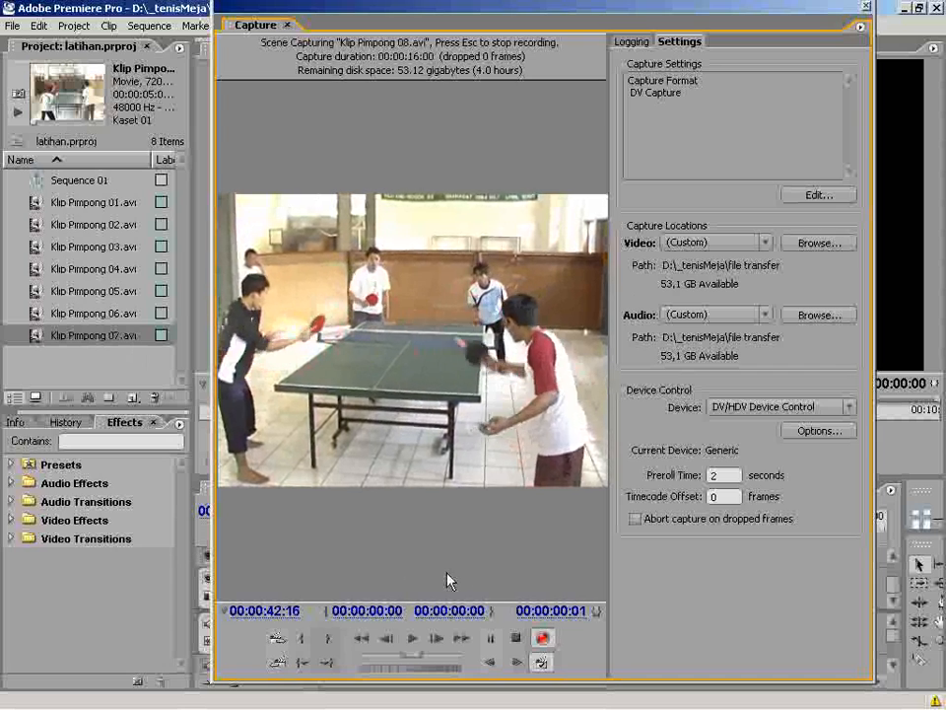
left_click(543, 639)
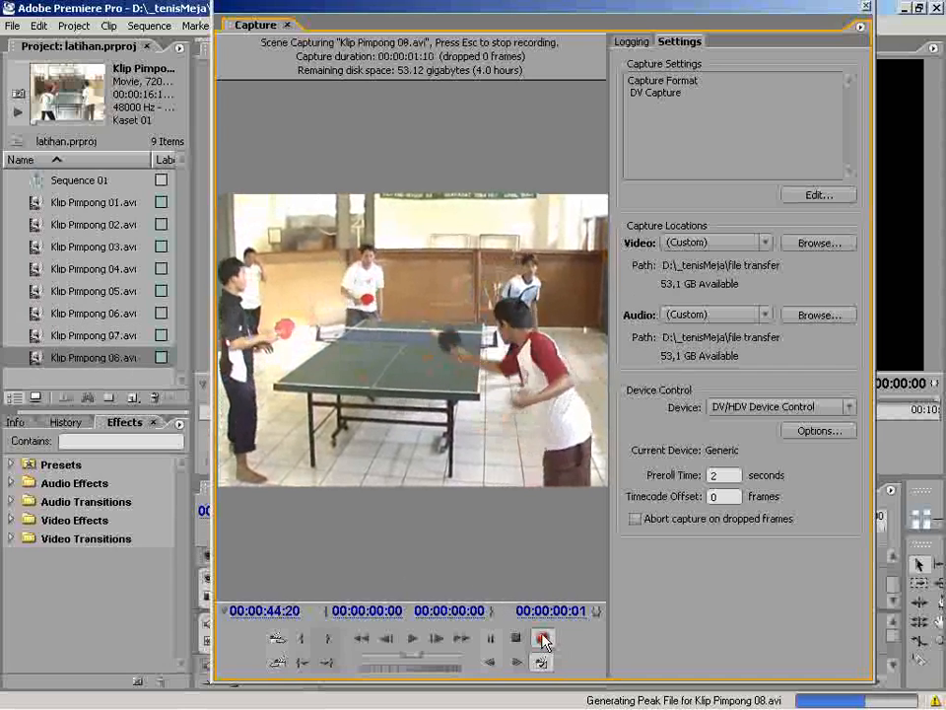
left_click(544, 639)
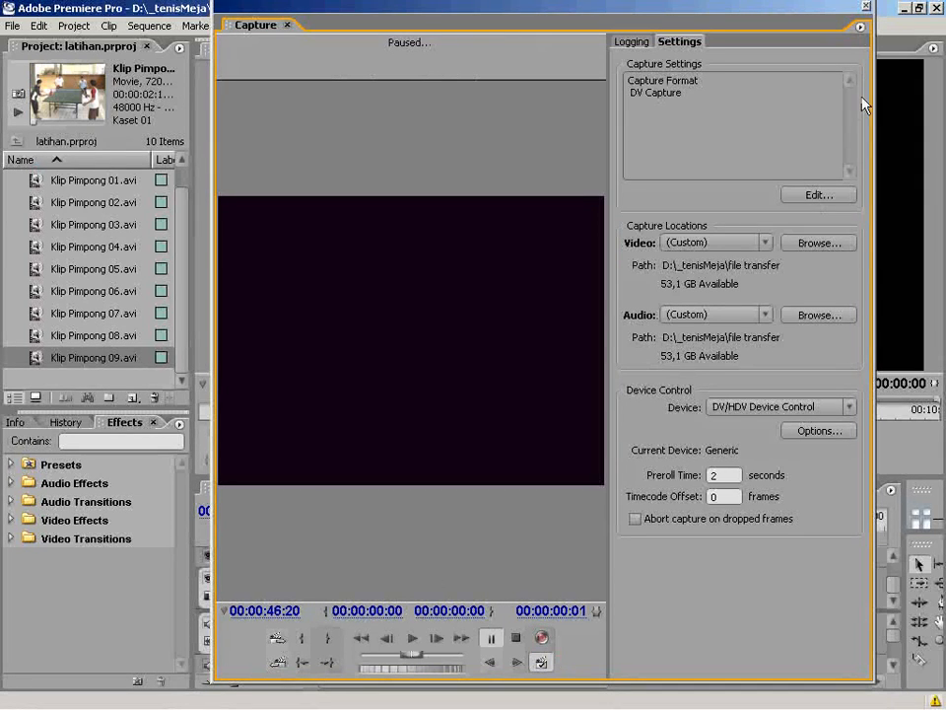
left_click(866, 7)
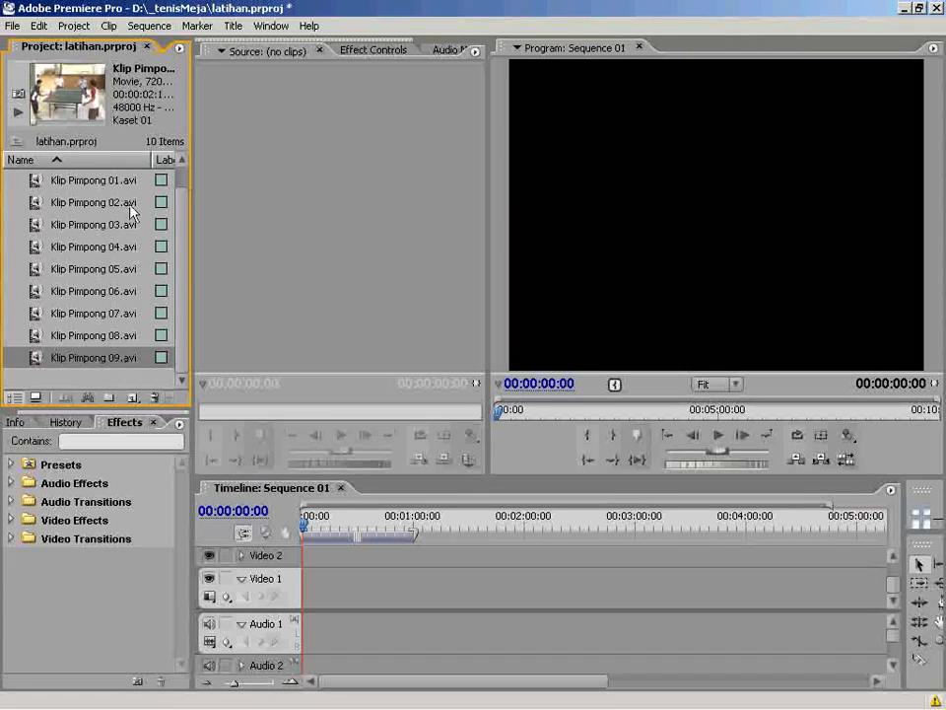
Place all nine Klip Pimpong clips together at the start of the Video 1 track and play the sequence.
left_click_drag(67, 370, 27, 187)
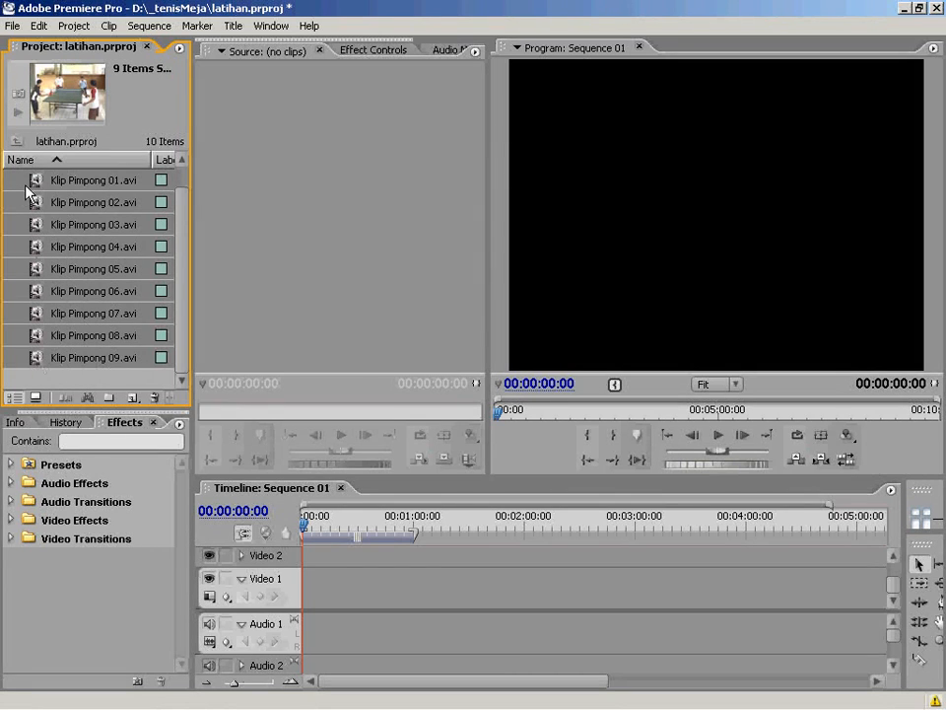
left_click_drag(36, 363, 359, 562)
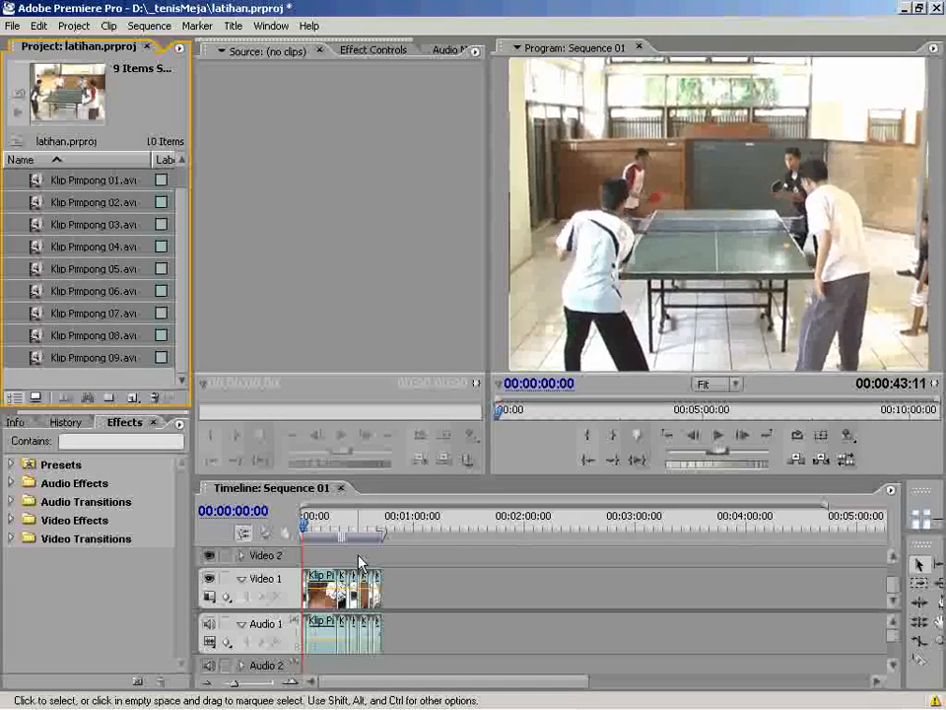
key("space")
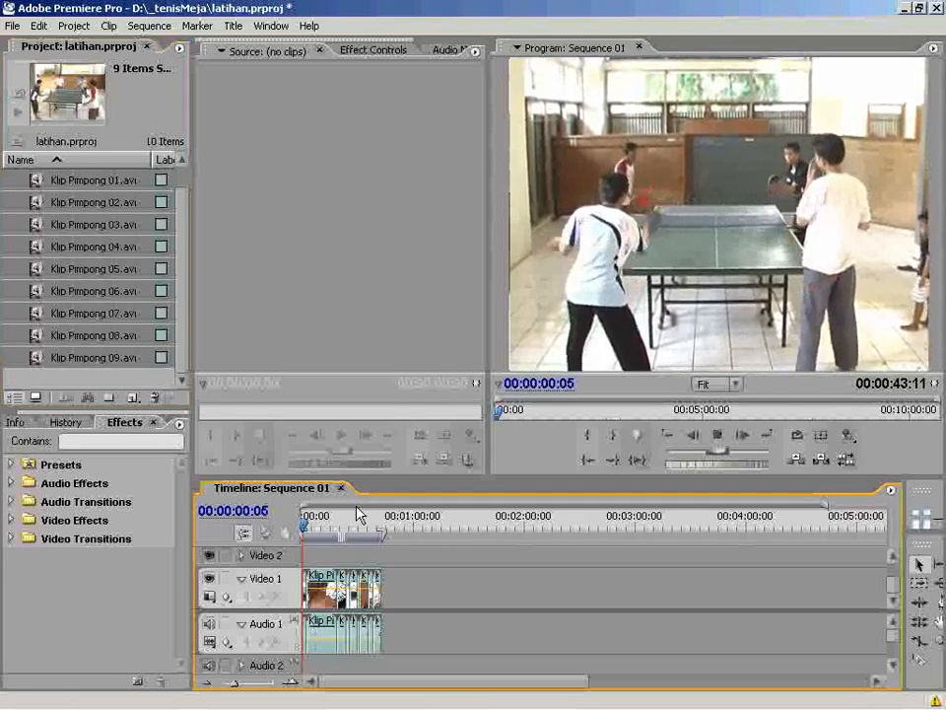